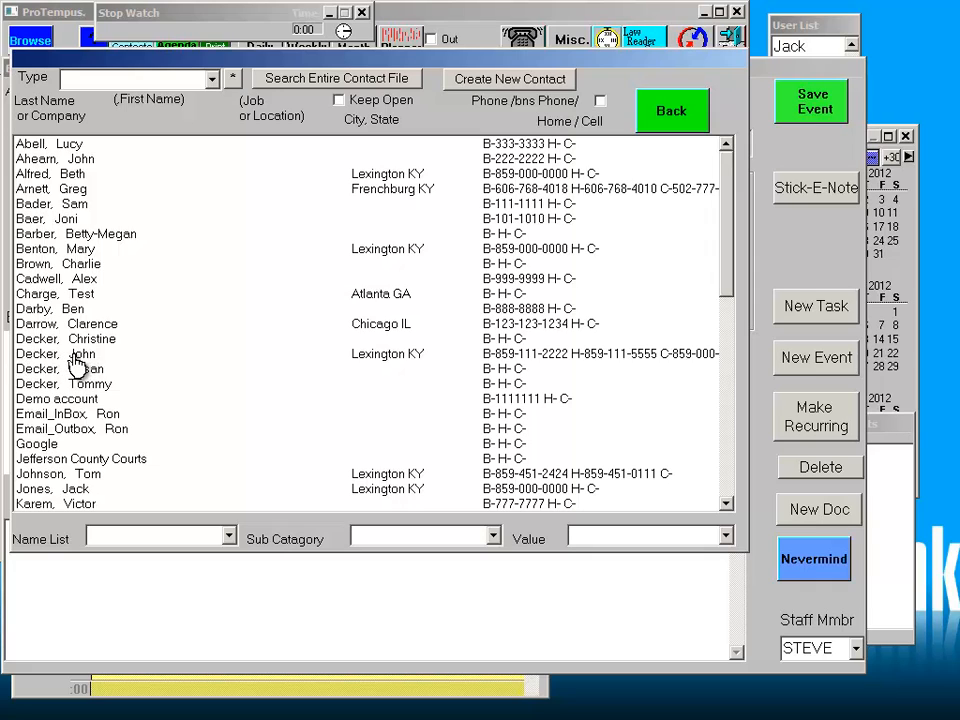
- Log a billable 20.00 Divorce-matter call for the client, described 'Discussed custody of the dog'
double_click(75, 356)
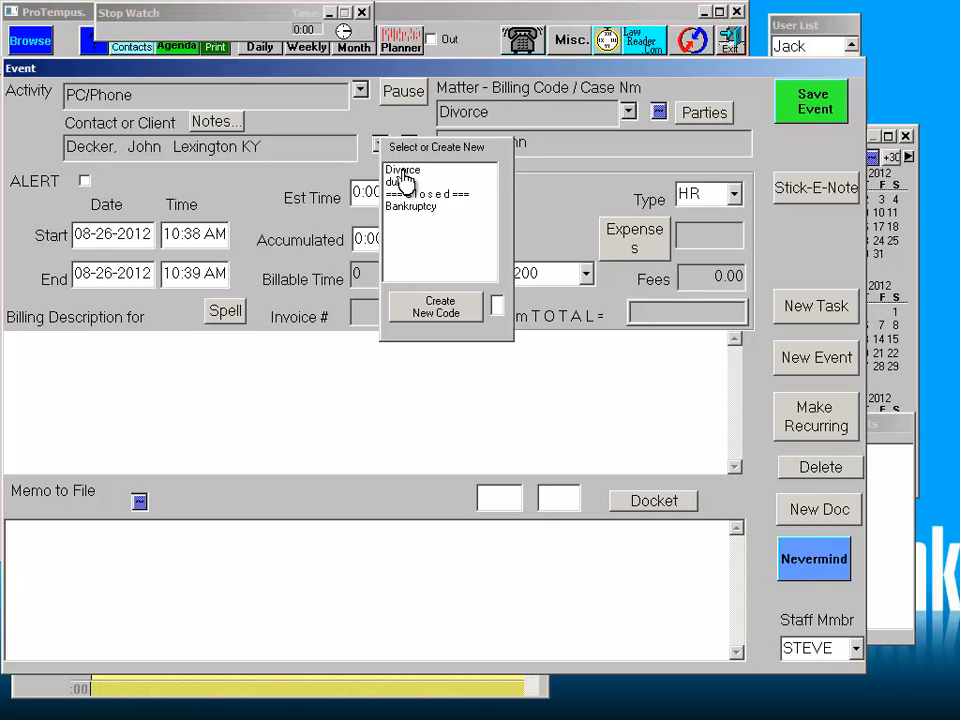
double_click(402, 171)
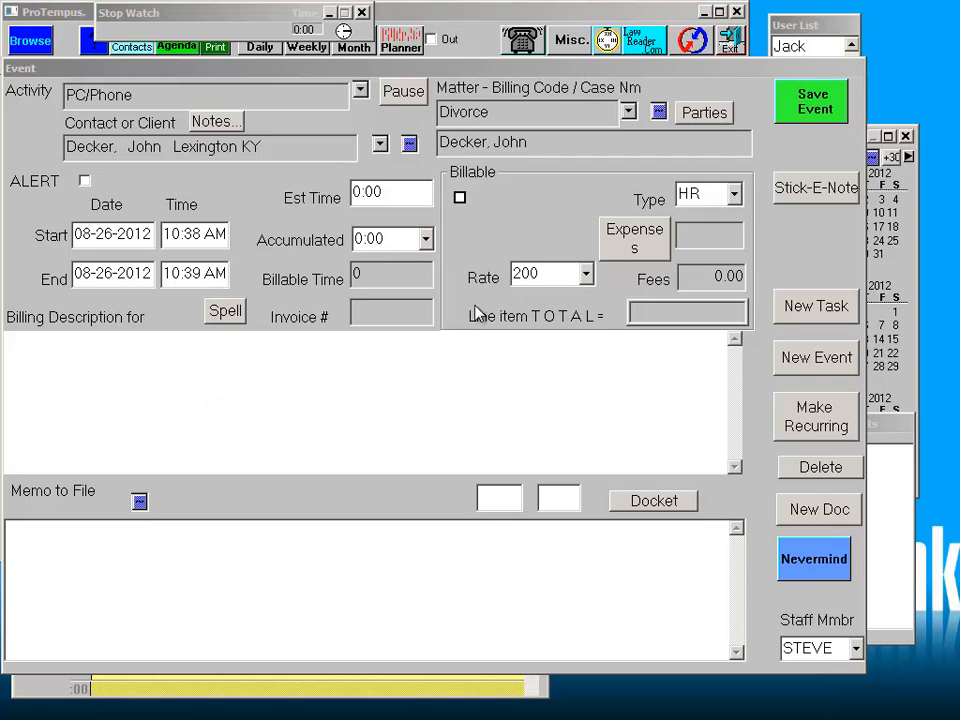
left_click(213, 345)
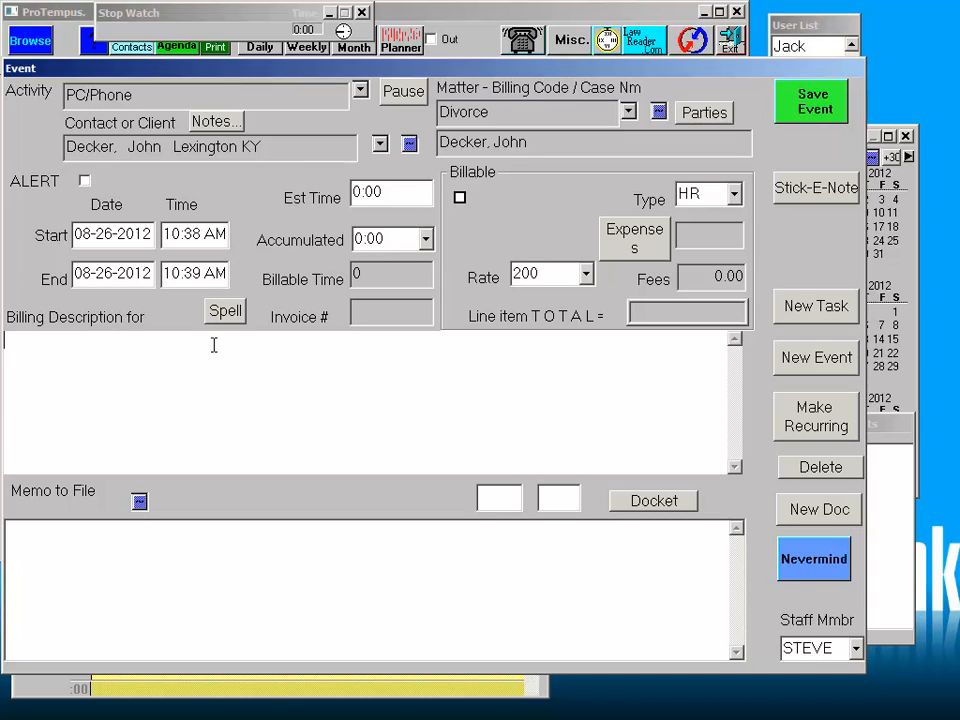
type("Discussed custody of thed")
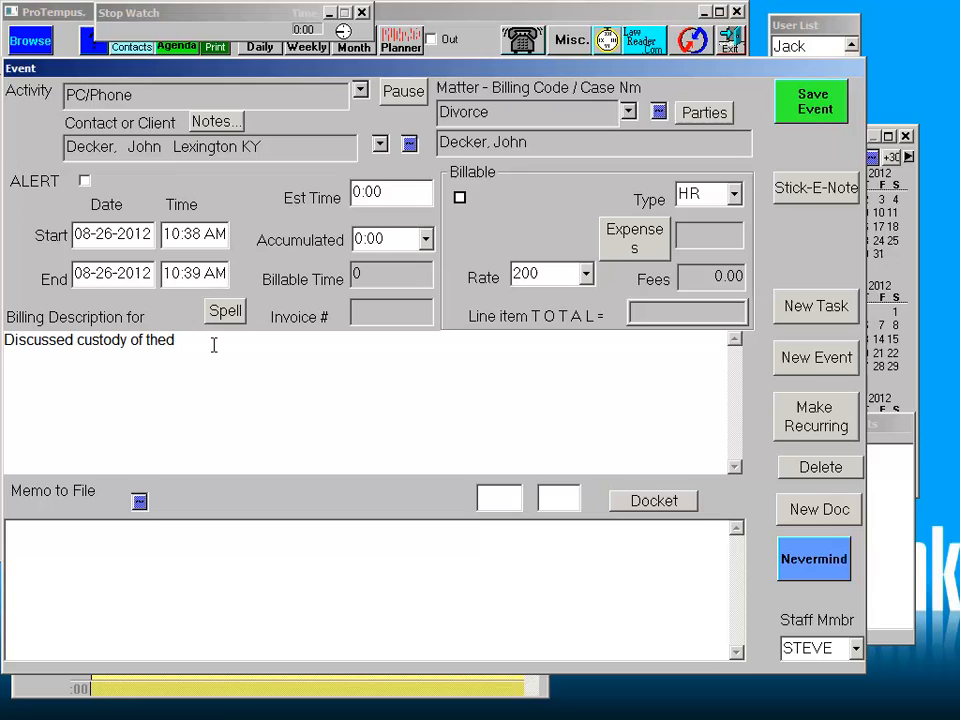
key("BackSpace")
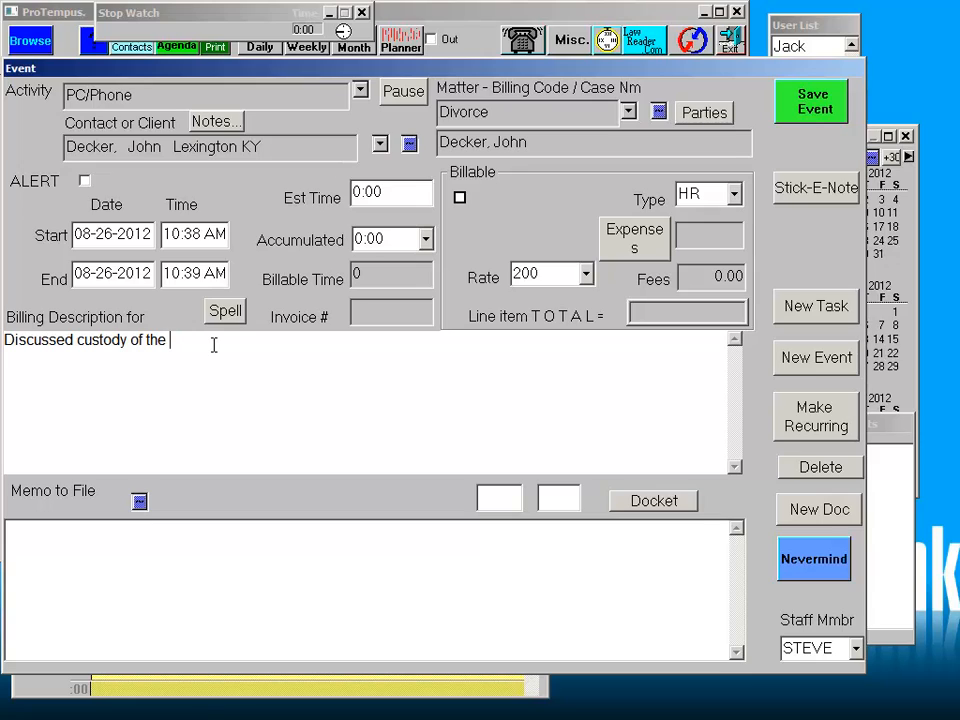
left_click(460, 198)
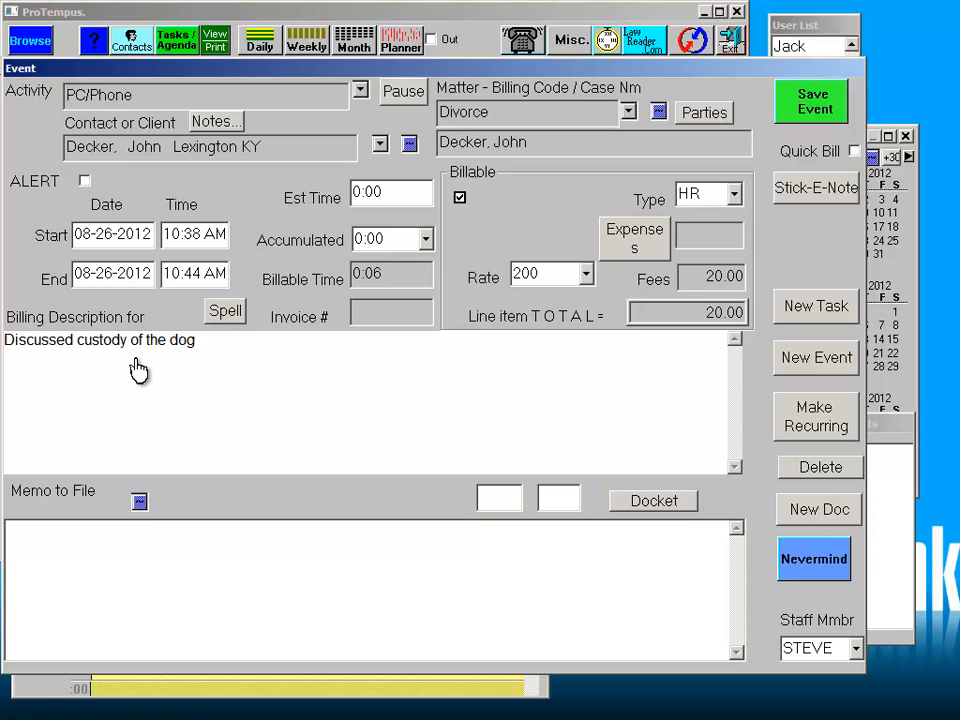
- Save the custody call, then bill the hearing event for 2 accumulated hours and save it
left_click(813, 103)
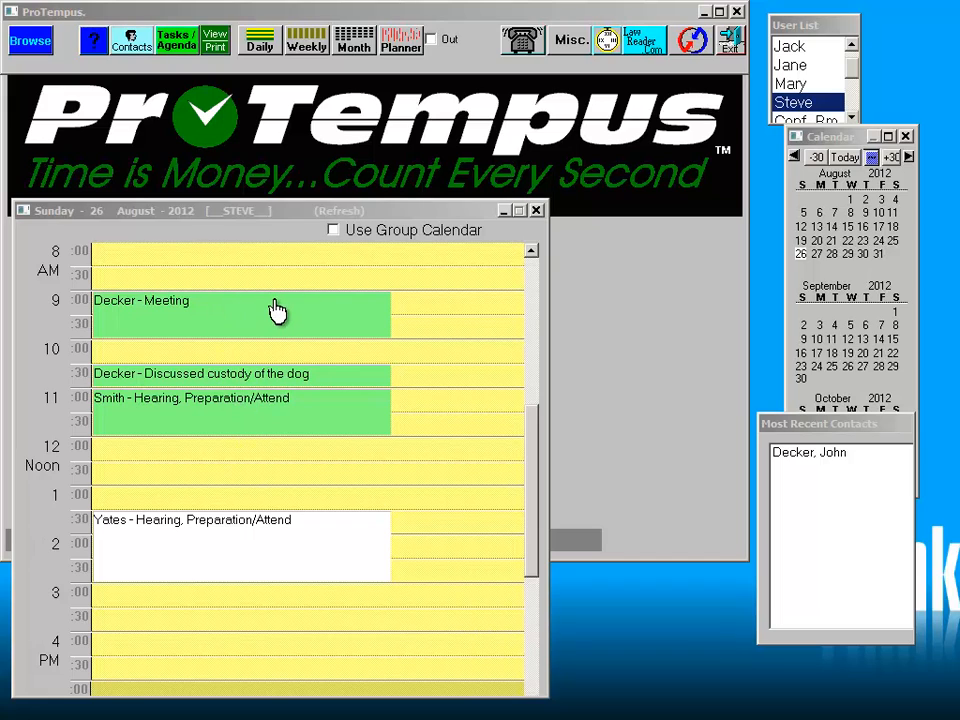
double_click(205, 559)
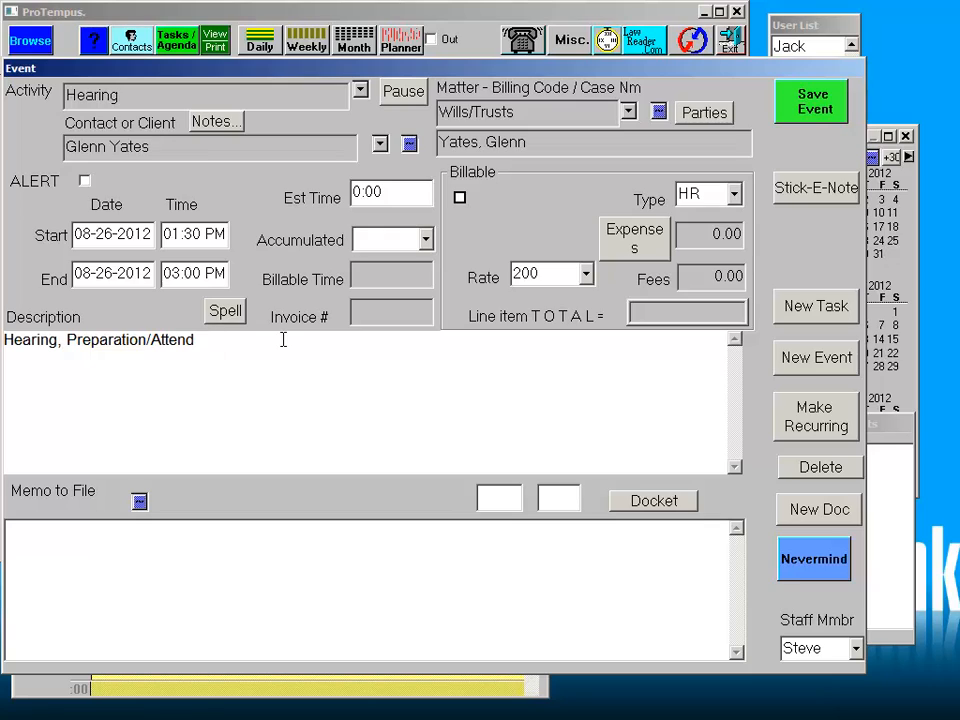
left_click(385, 241)
type("2")
left_click(460, 198)
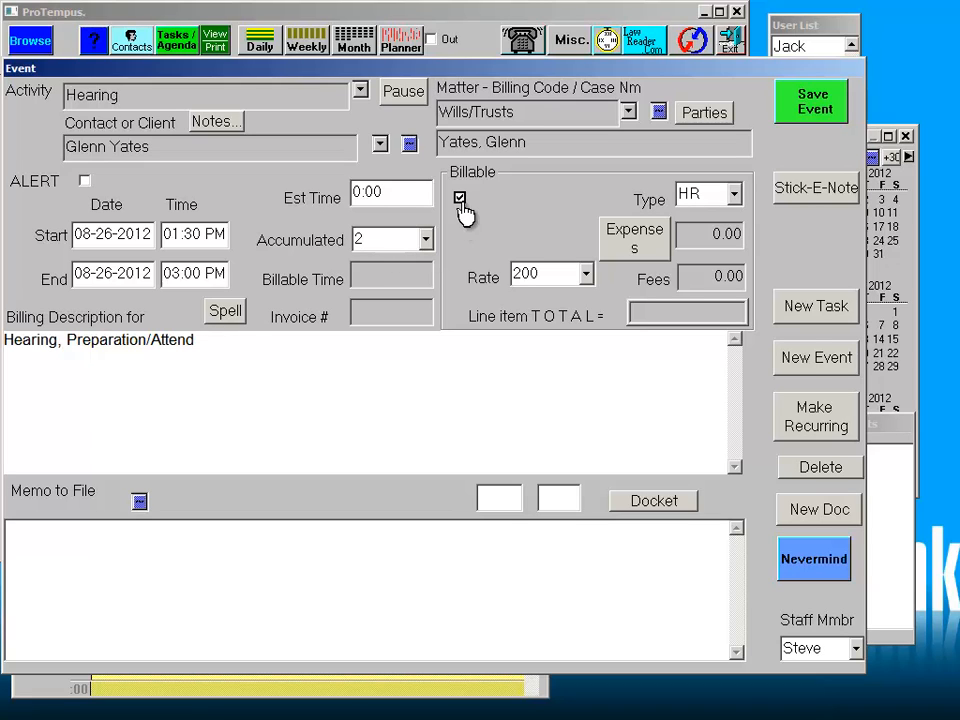
left_click(810, 108)
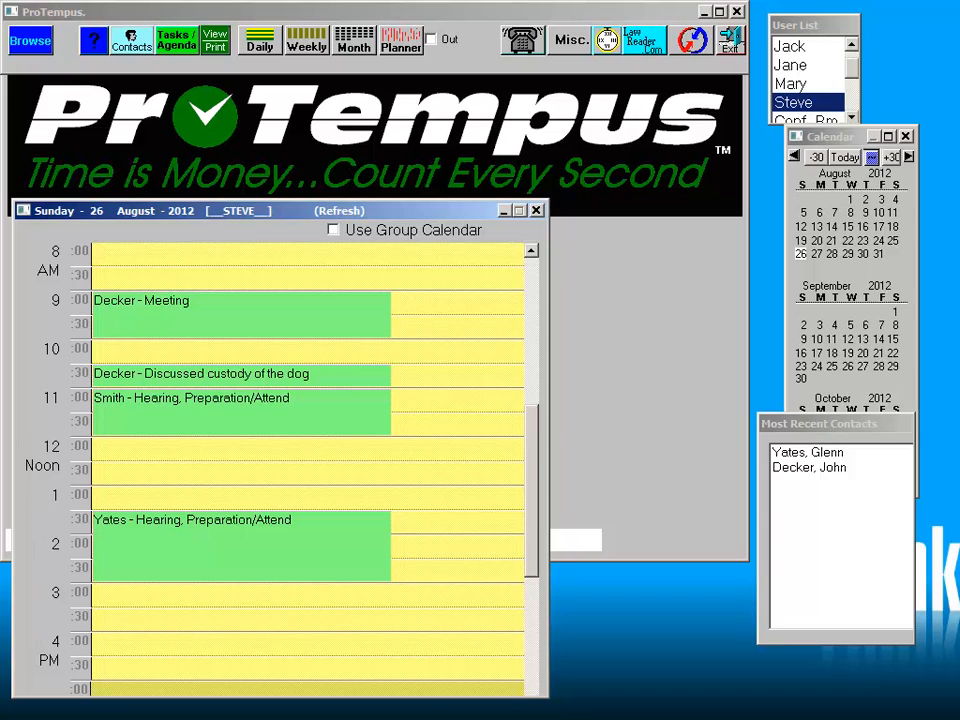
- Generate the client's Divorce-matter invoice dated 08-26-2012 and view it as a PDF
double_click(178, 323)
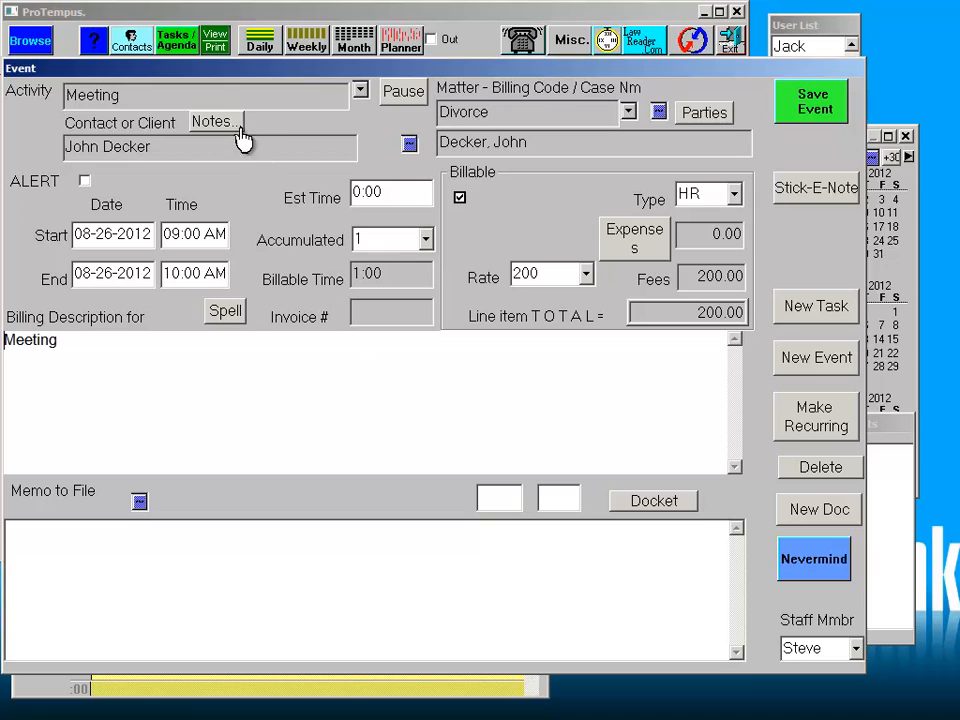
left_click(216, 44)
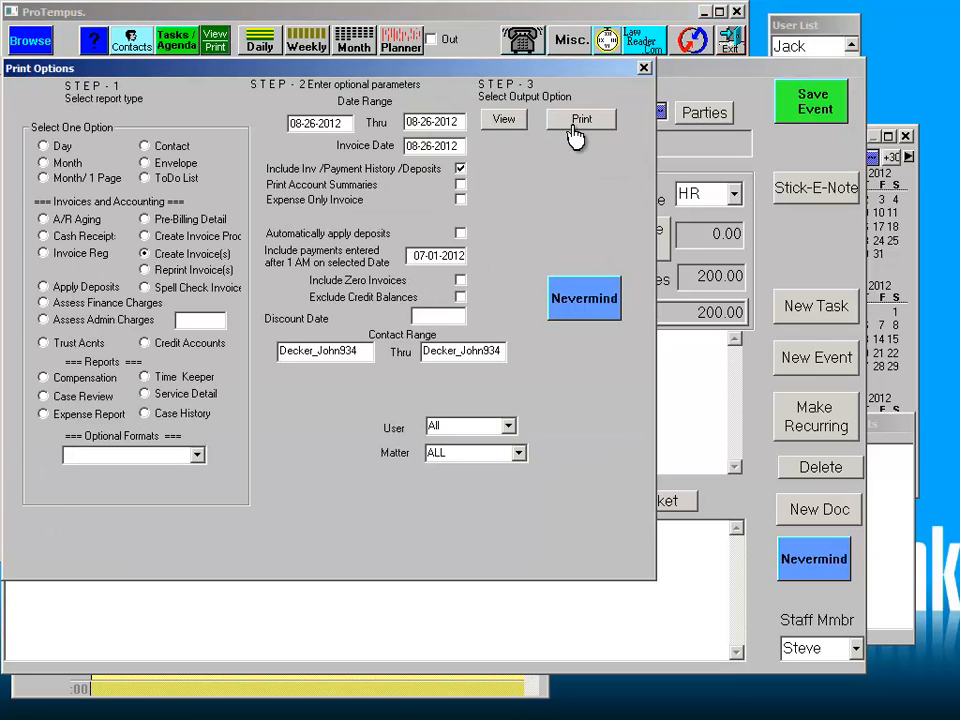
left_click(503, 119)
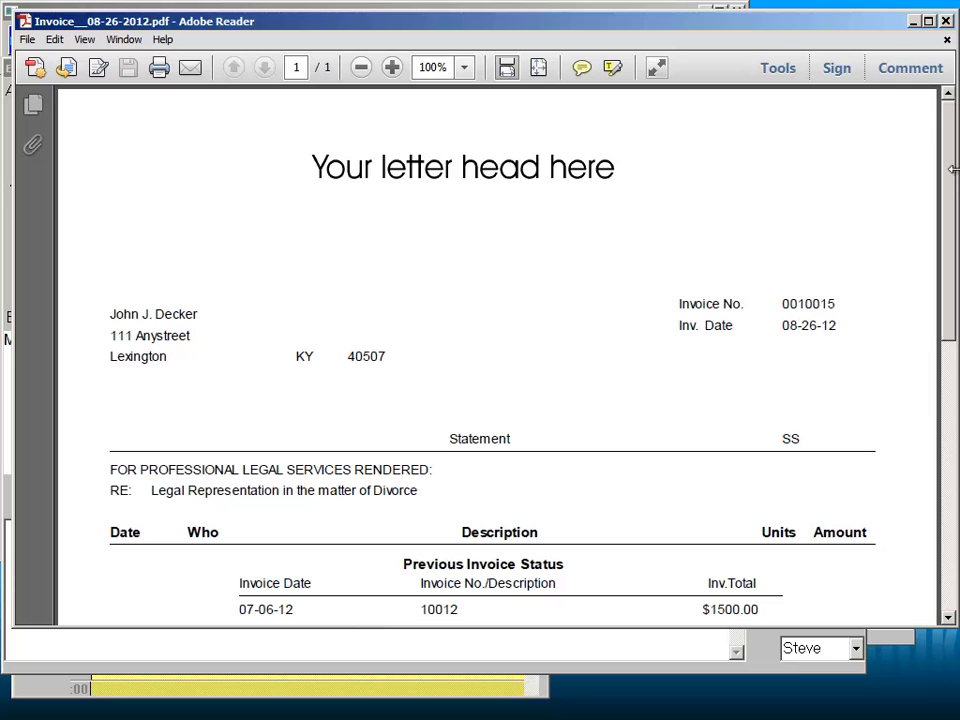
- Review invoice 10015's $220.00 total due and send it with File > Attach to Email
scroll(953, 176, "down", 5)
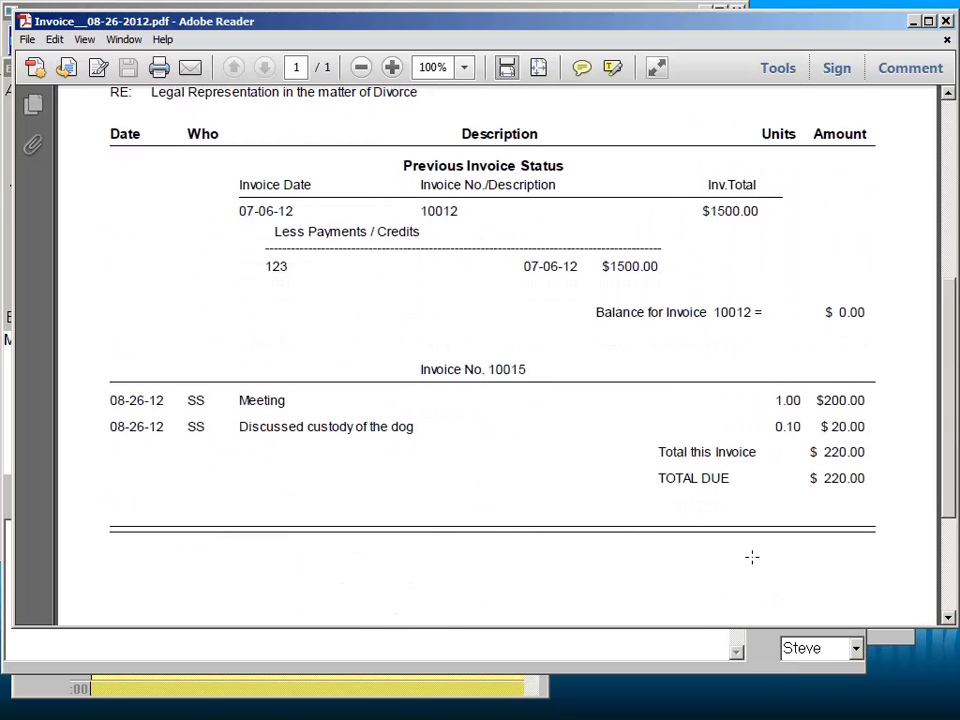
left_click(29, 40)
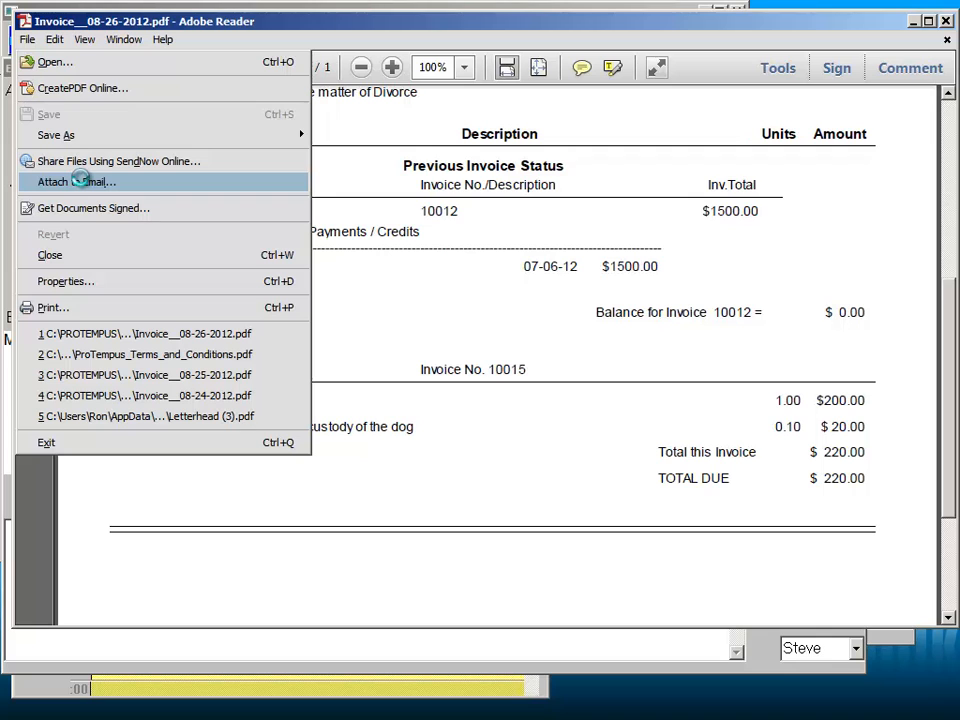
left_click(81, 183)
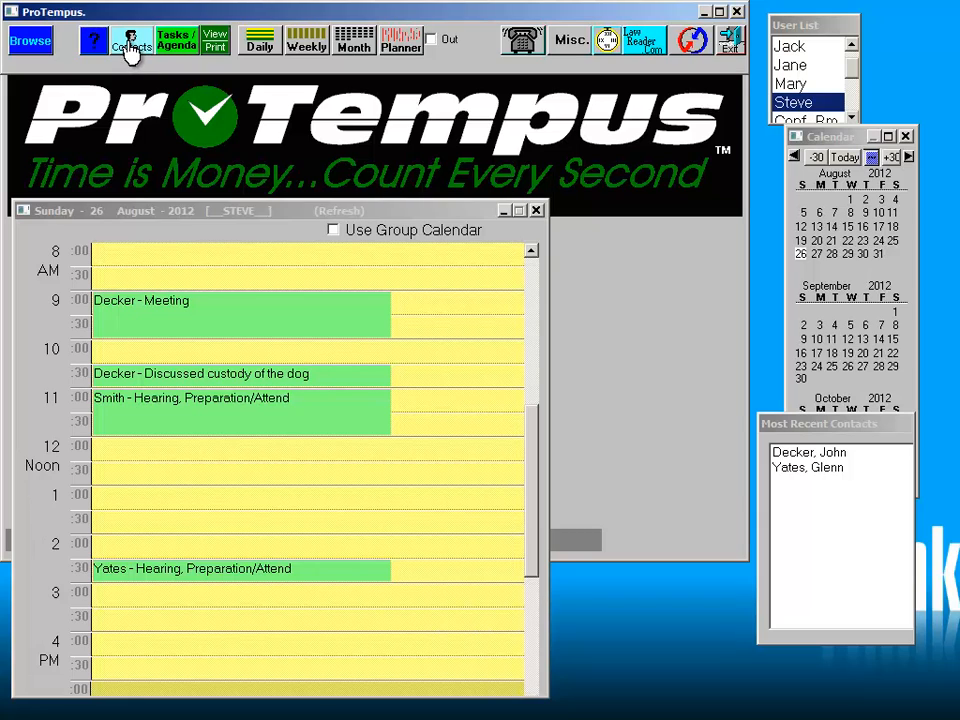
- Find the client's contact record by searching Contacts for last names starting with 'de'
left_click(130, 48)
type("de")
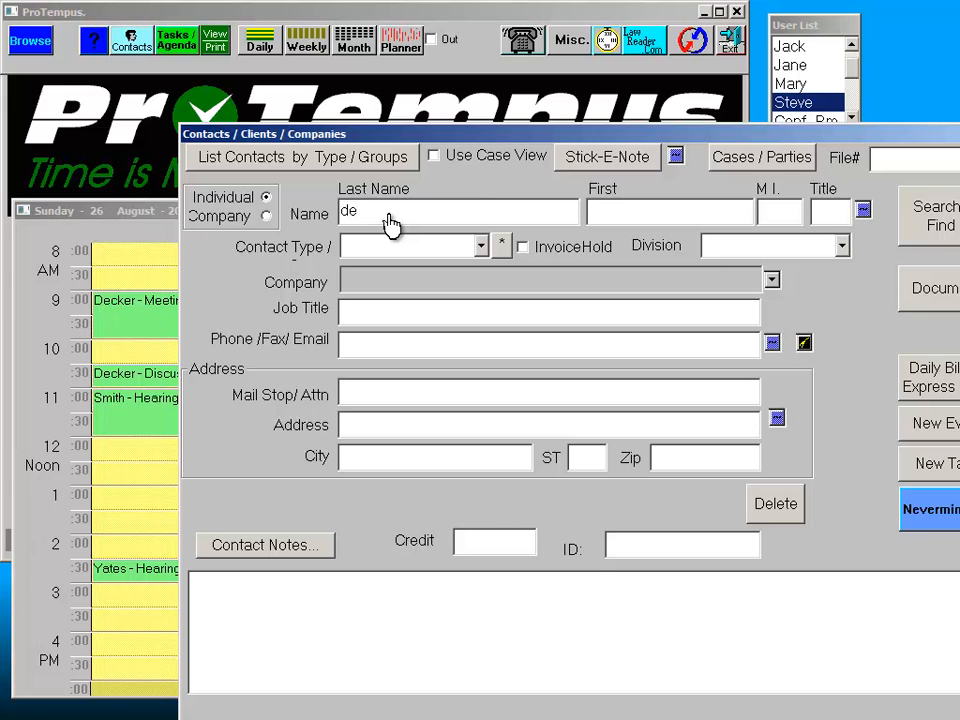
key("Return")
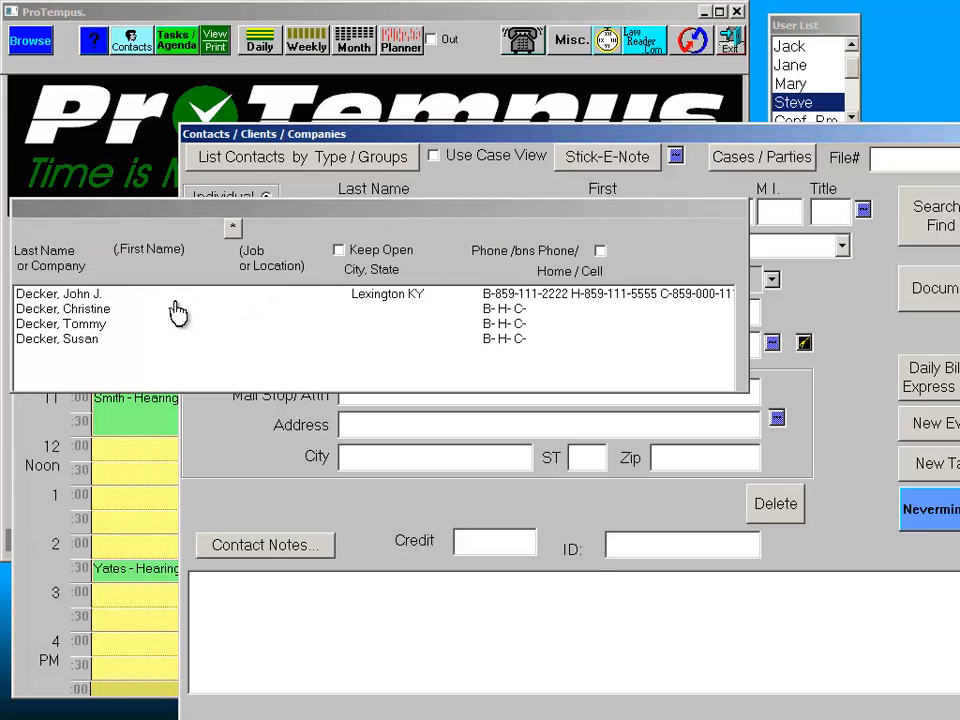
left_click(75, 298)
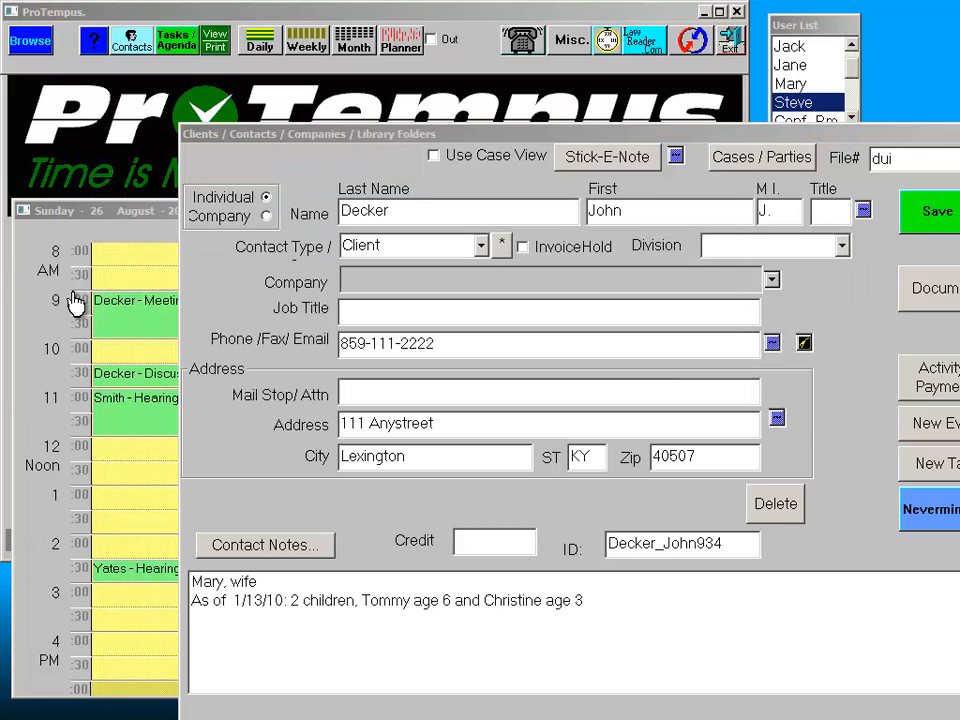
- Record a 220 check payment, with its check number, auto-applied to invoice 10015
left_click(940, 377)
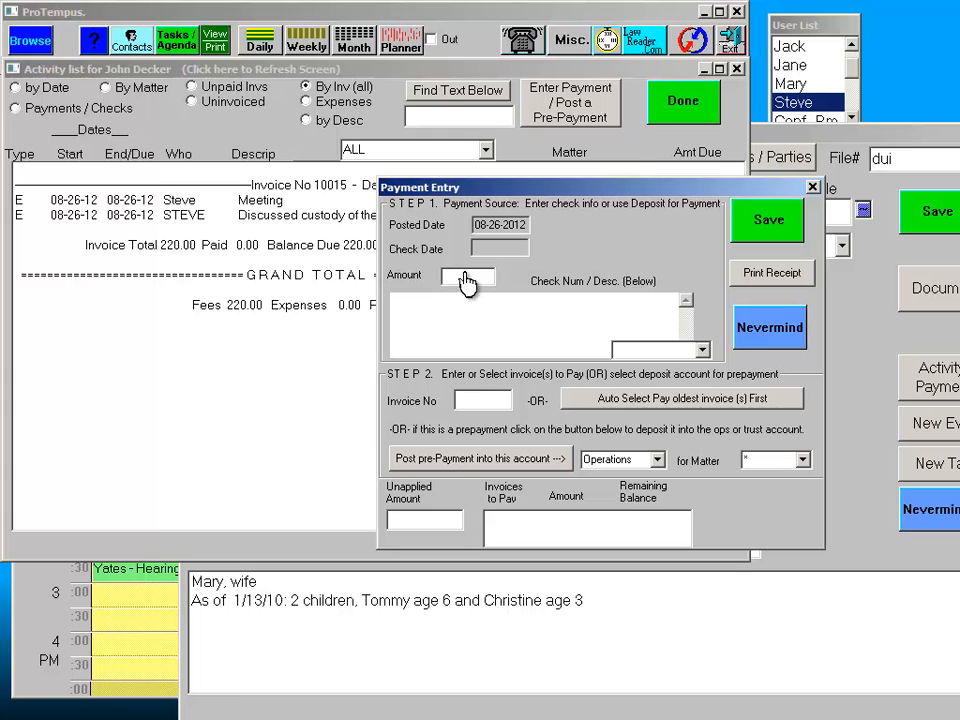
left_click(464, 276)
type("220")
left_click(456, 326)
type("12")
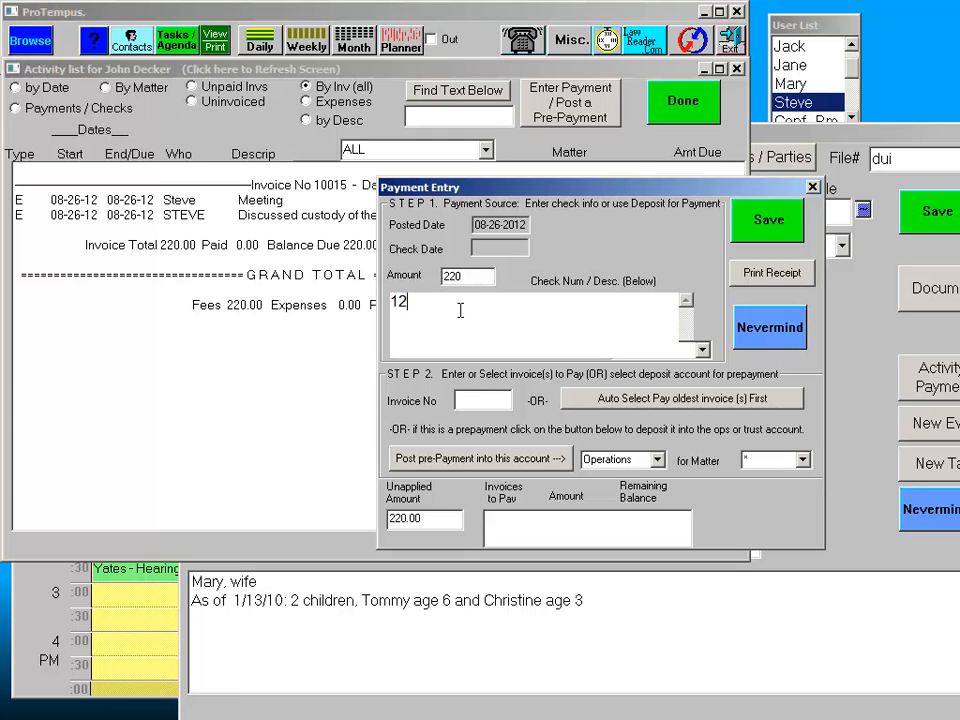
type("3123")
left_click(656, 411)
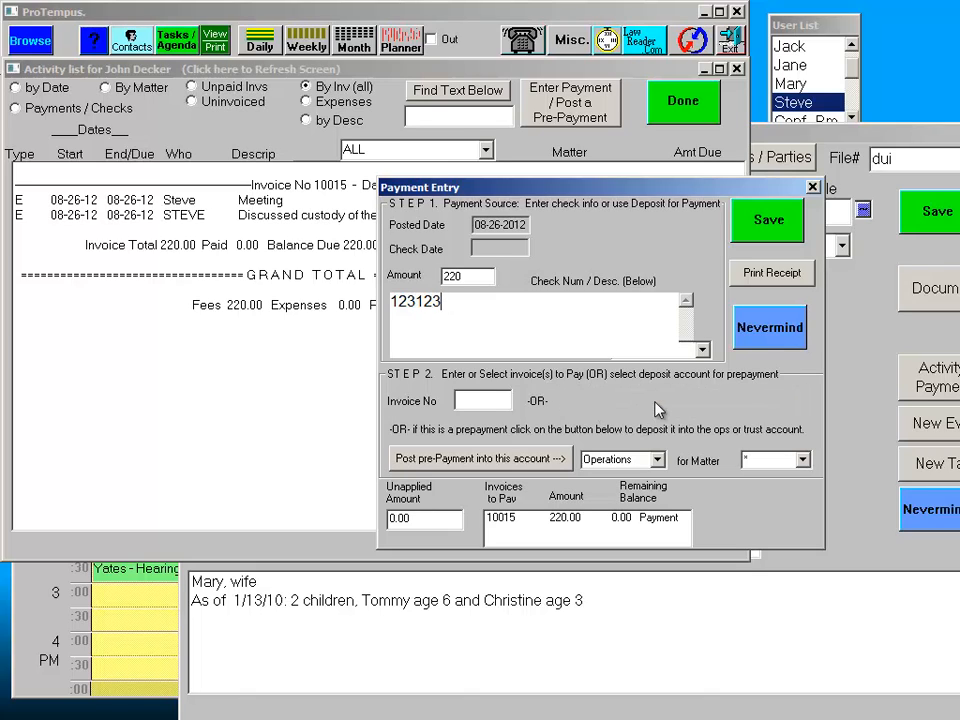
left_click(766, 220)
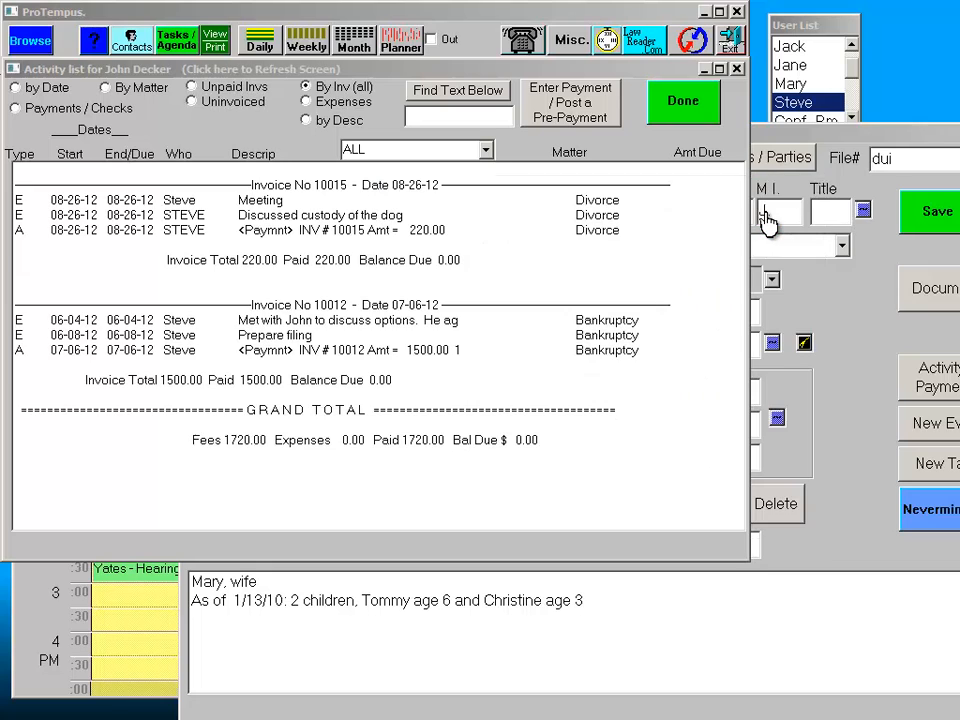
left_click(690, 108)
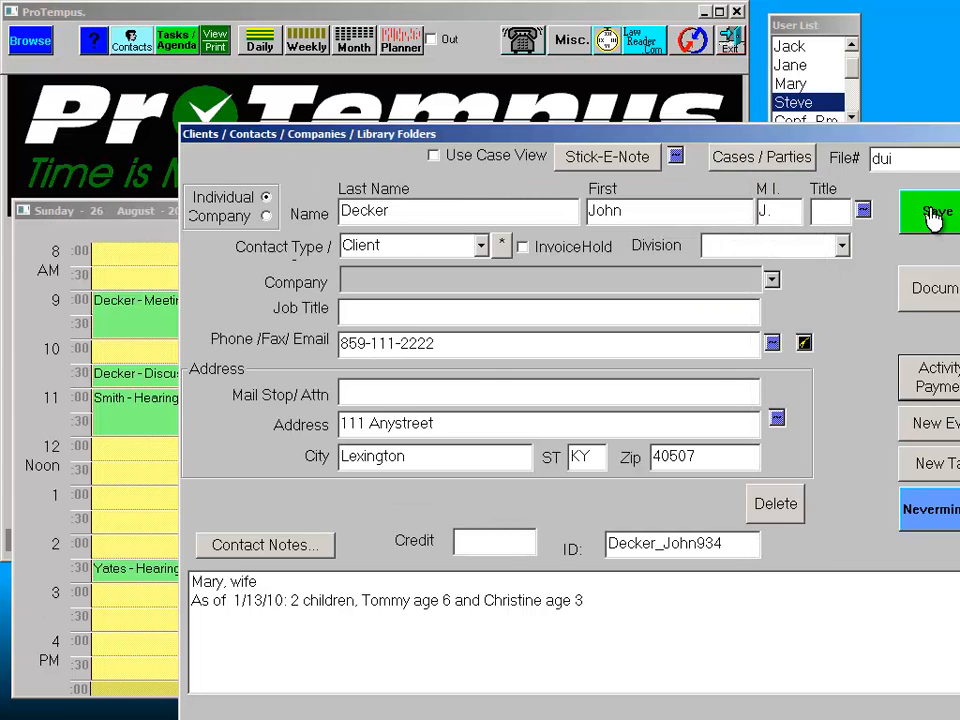
- Review the client's documents, payments, uninvoiced work, invoices and expenses, then save the record
left_click(943, 290)
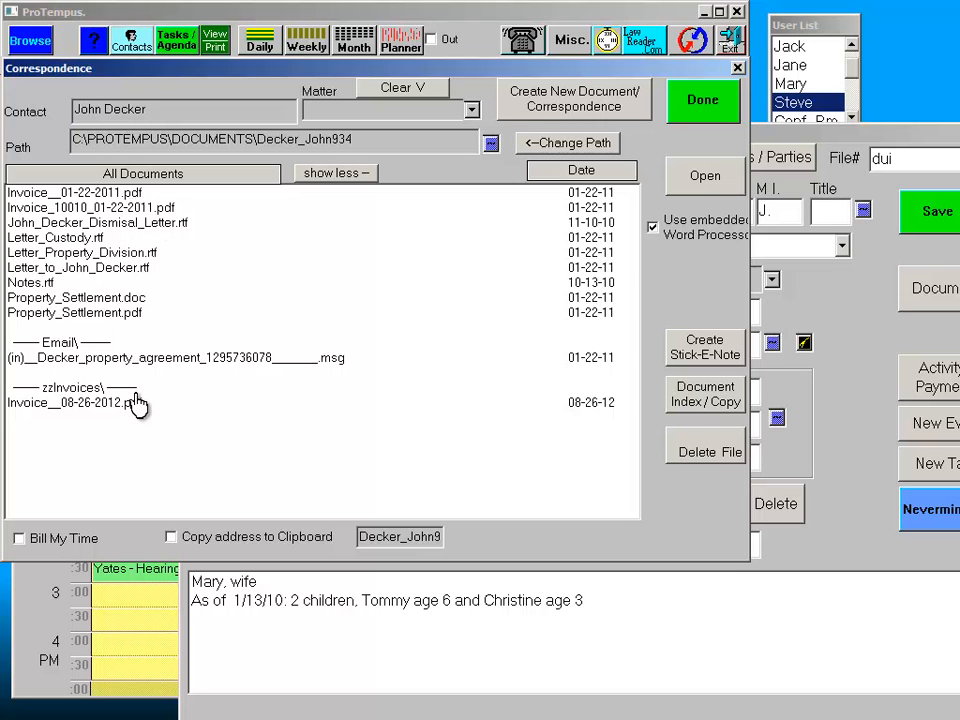
left_click(700, 99)
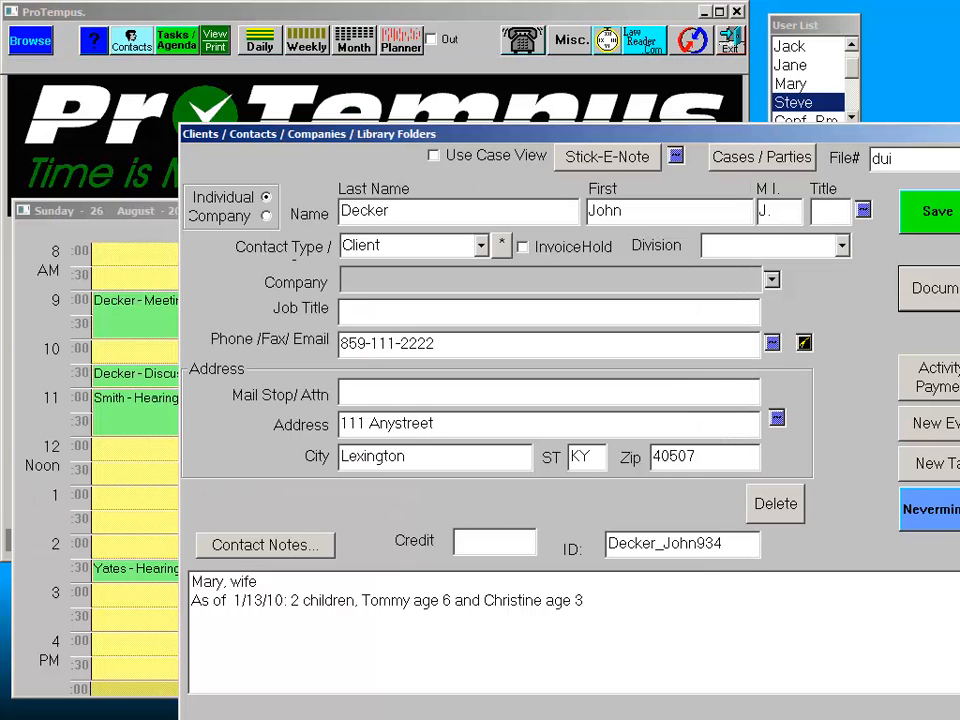
left_click(940, 376)
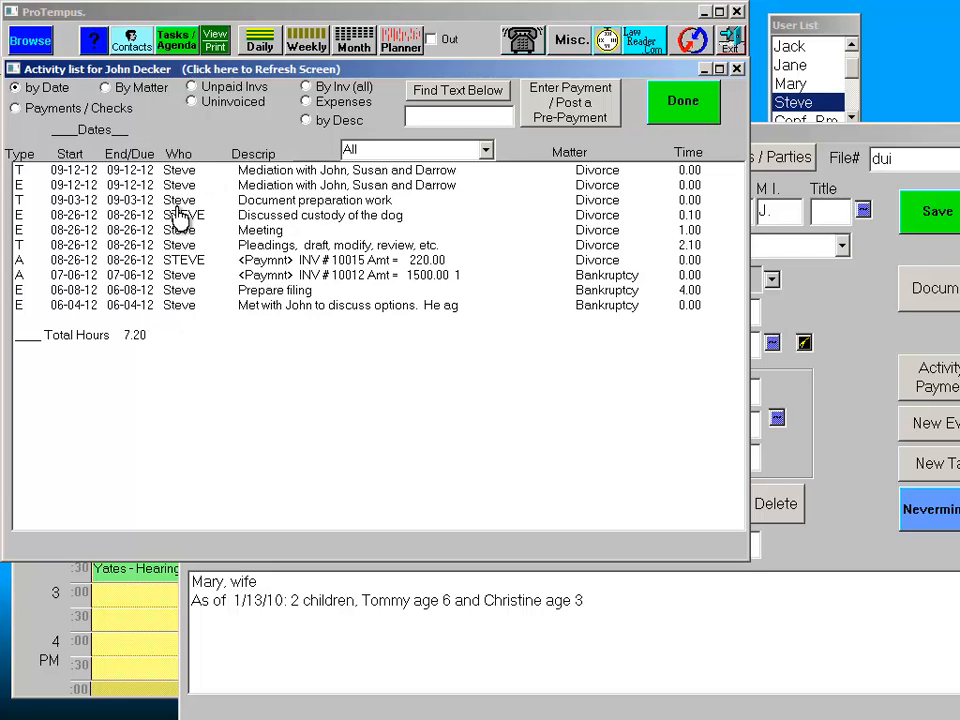
left_click(20, 108)
left_click(192, 102)
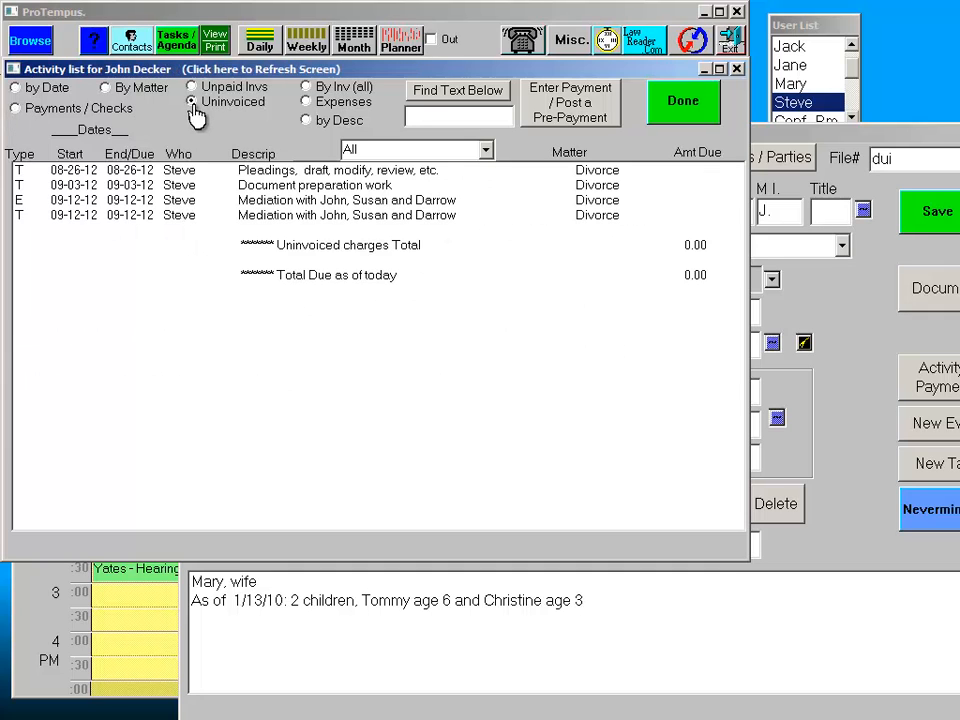
left_click(308, 88)
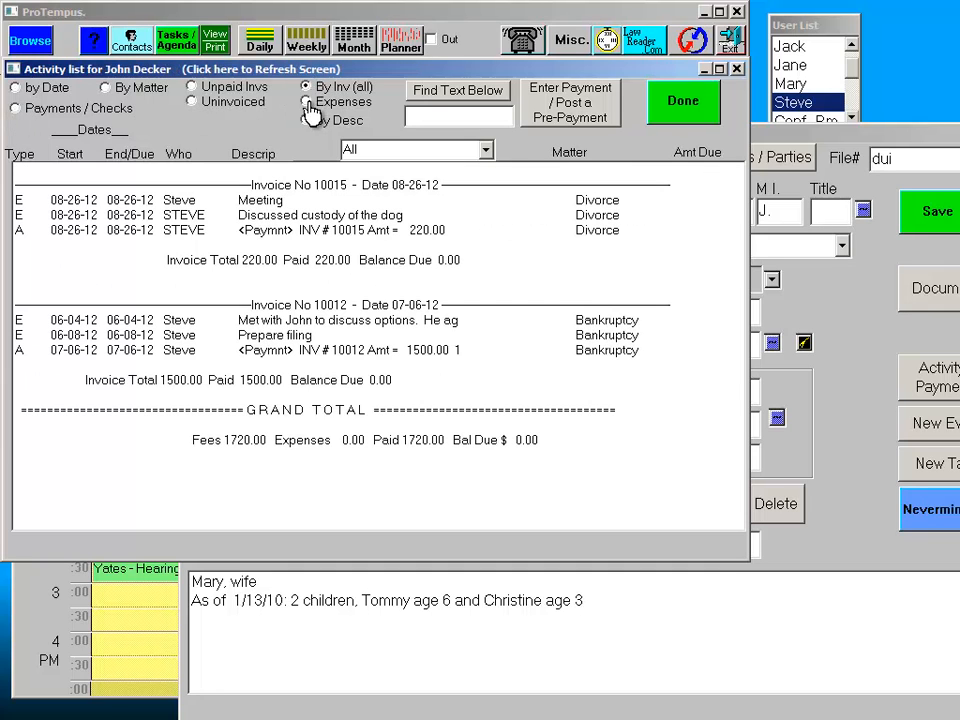
left_click(307, 103)
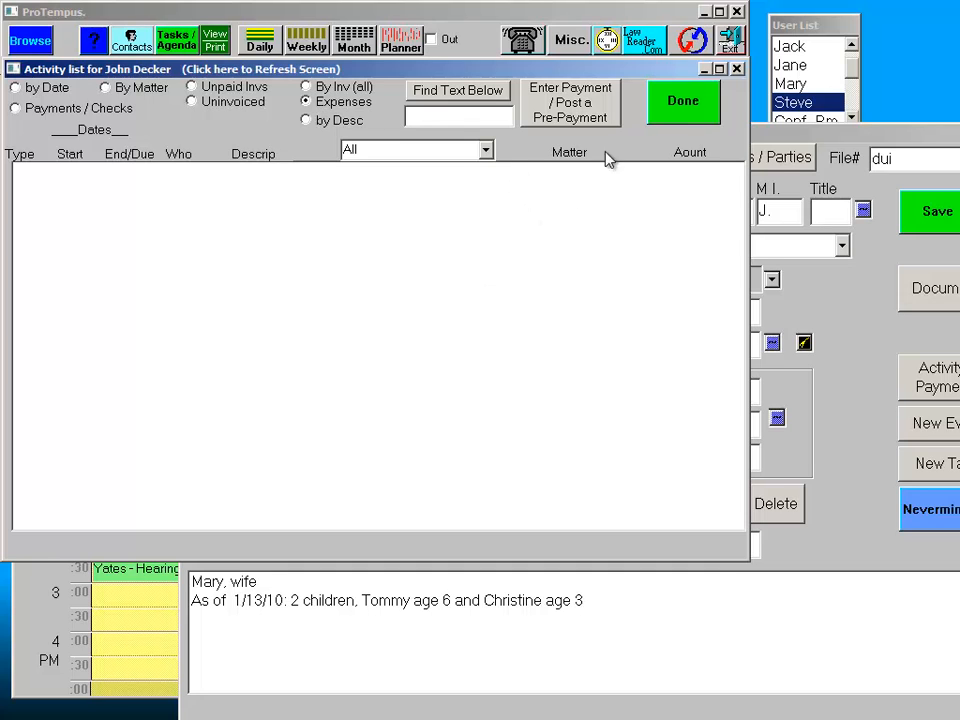
left_click(673, 108)
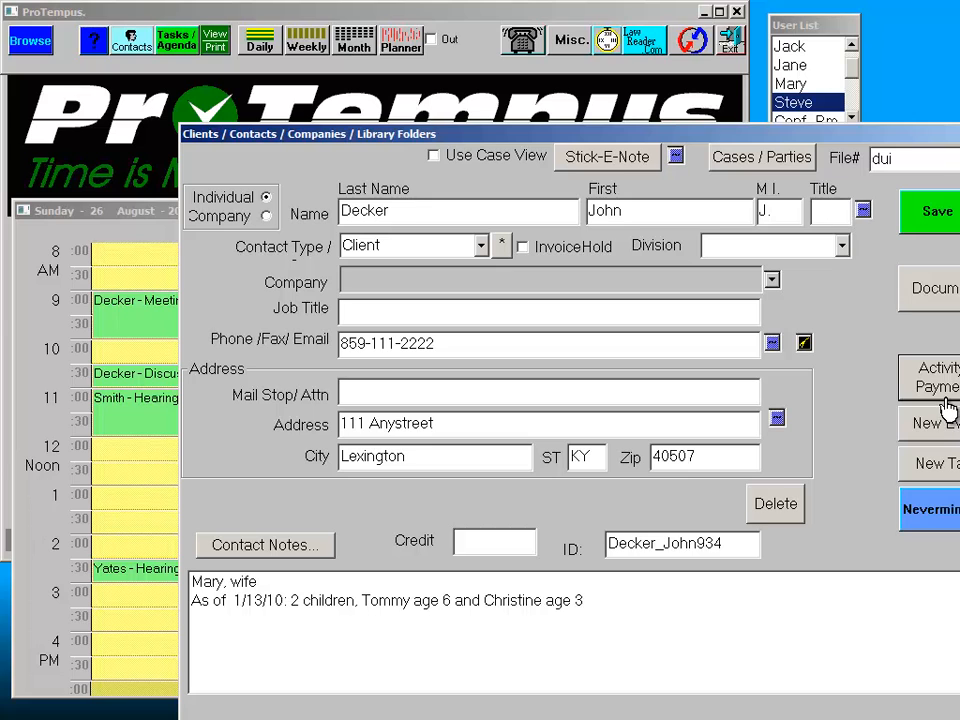
left_click(921, 218)
- Run the DeleteDemoData special command from Misc. and confirm purging all data
left_click(90, 40)
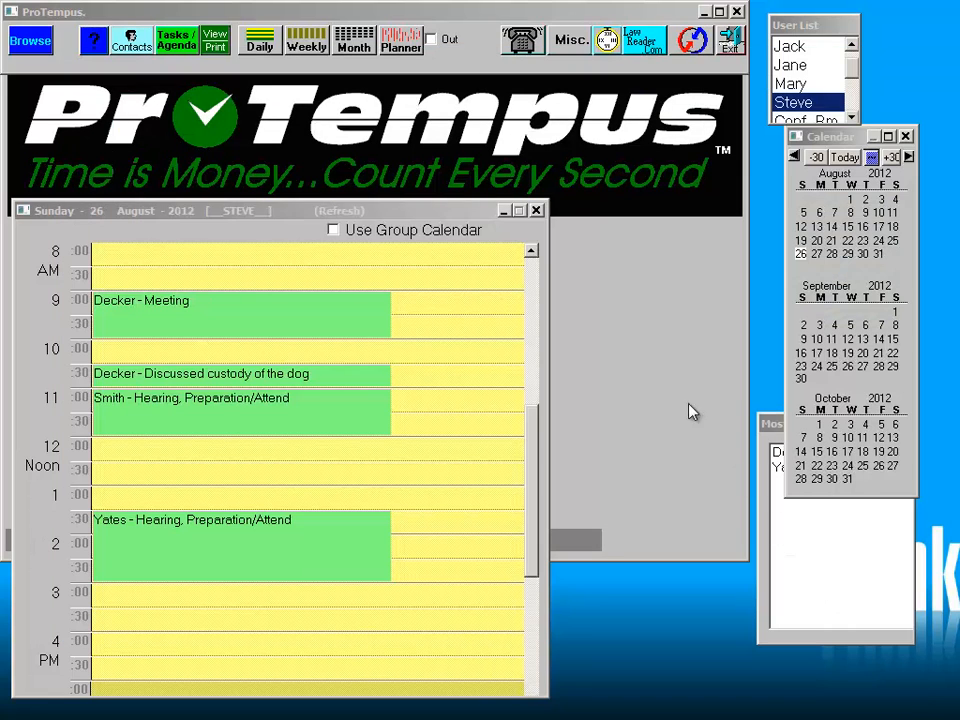
left_click(565, 48)
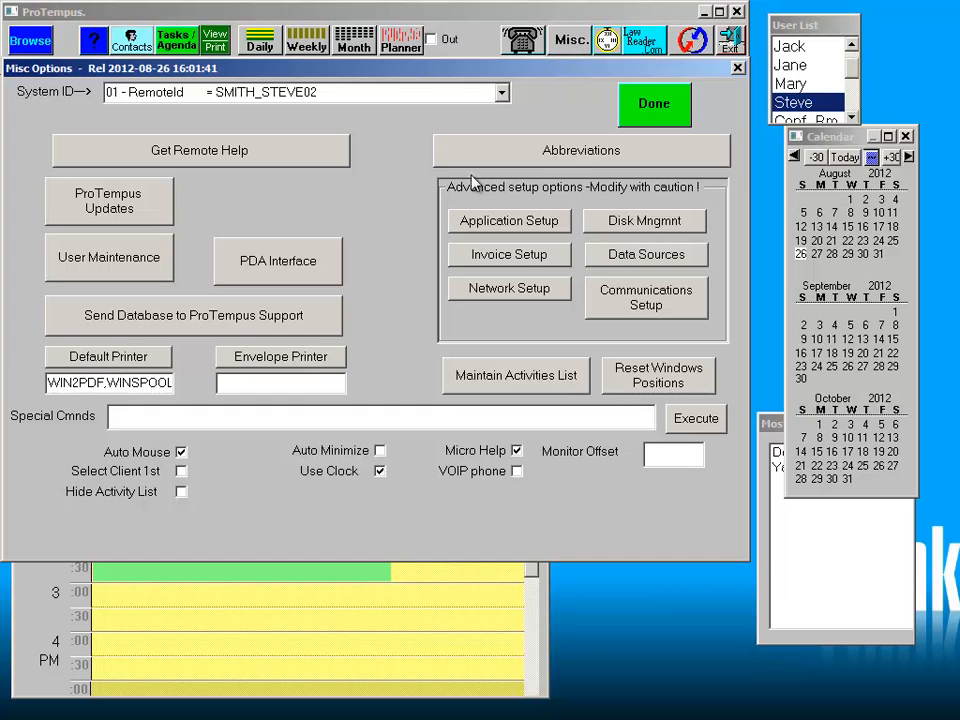
left_click(284, 422)
type("DeleteDemoData")
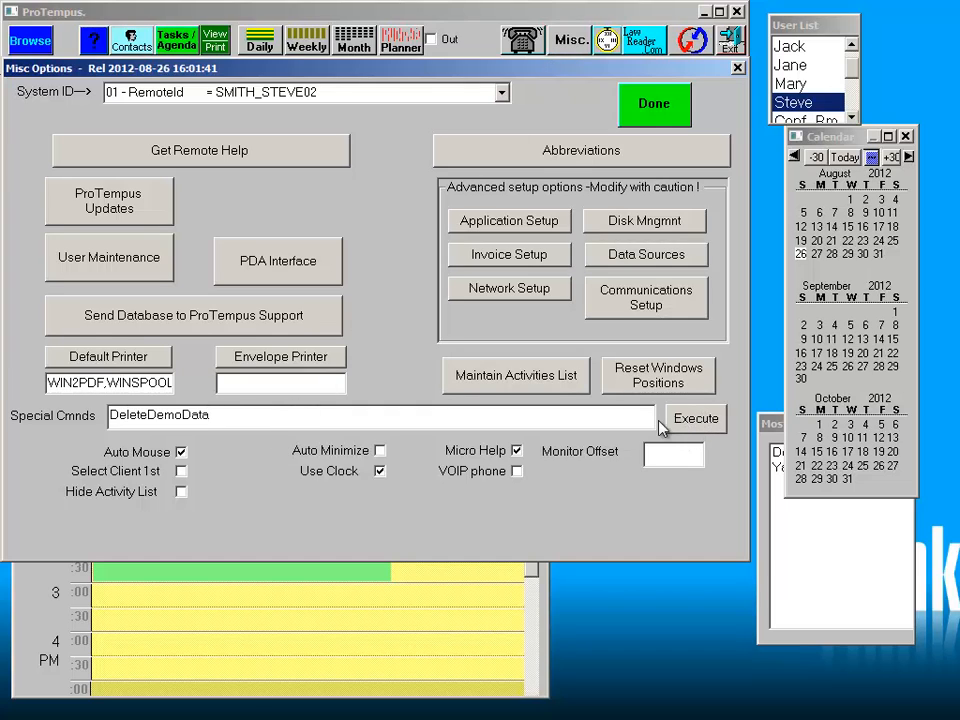
left_click(697, 420)
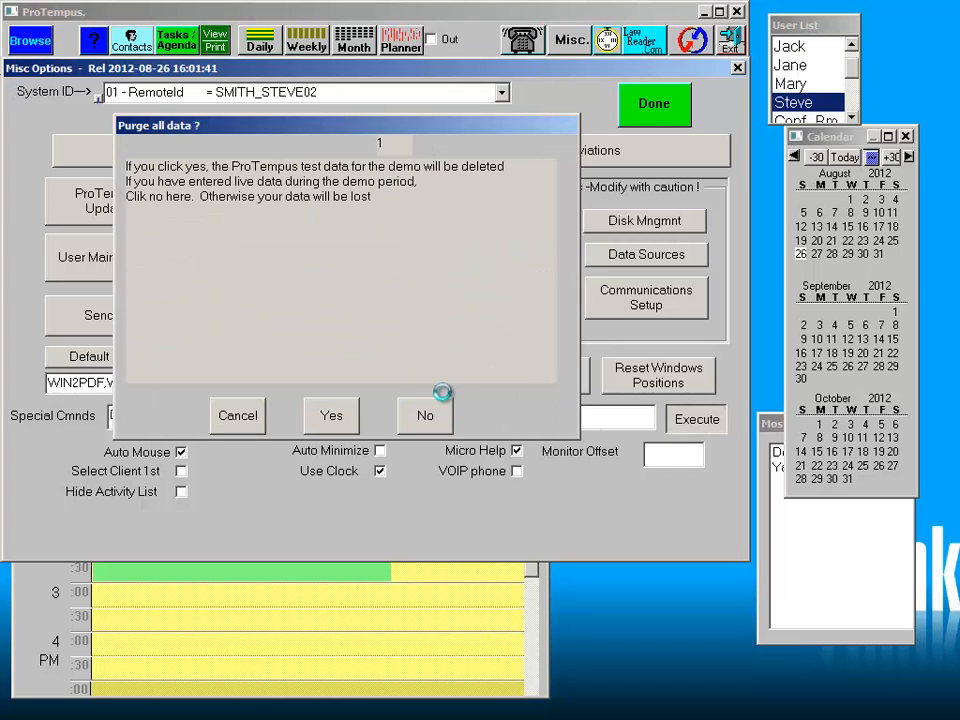
left_click(332, 415)
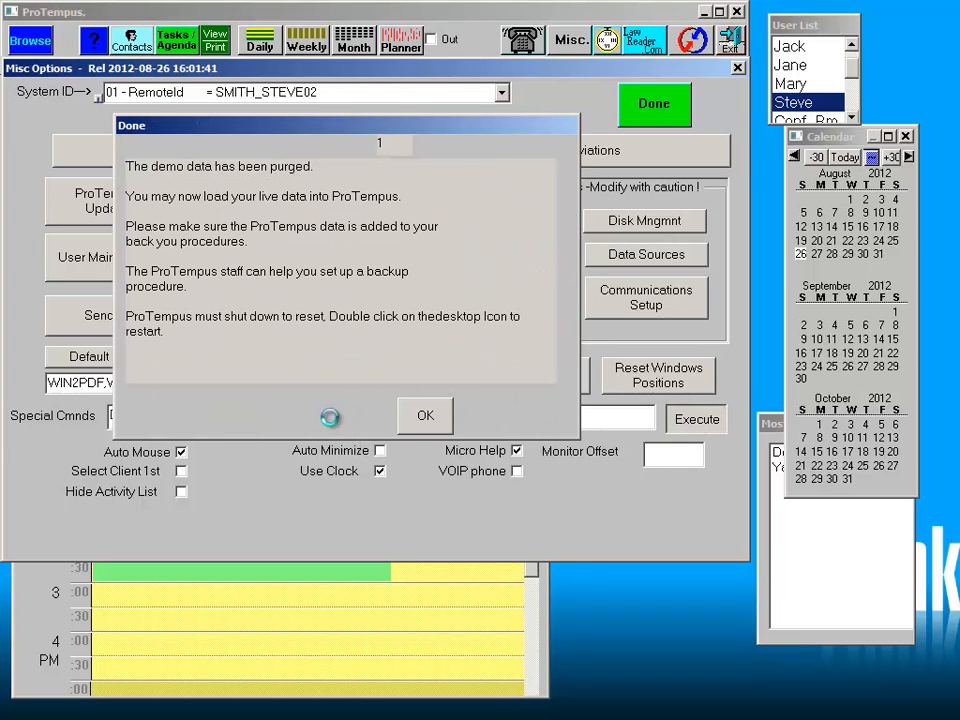
left_click(426, 416)
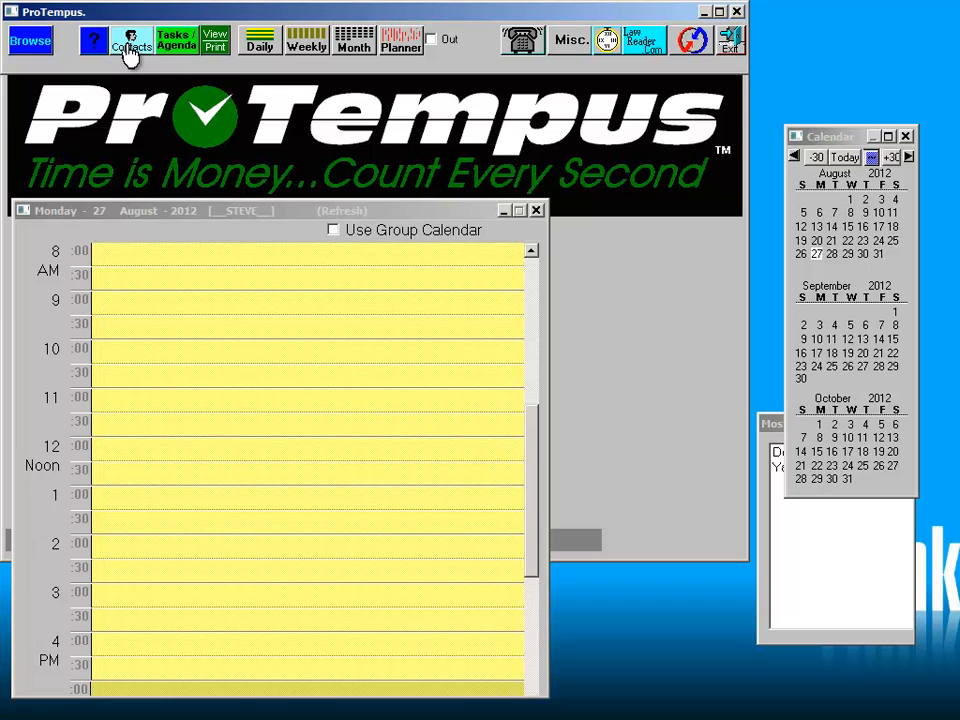
- Create a new contact and enter the client's last and first name
left_click(129, 42)
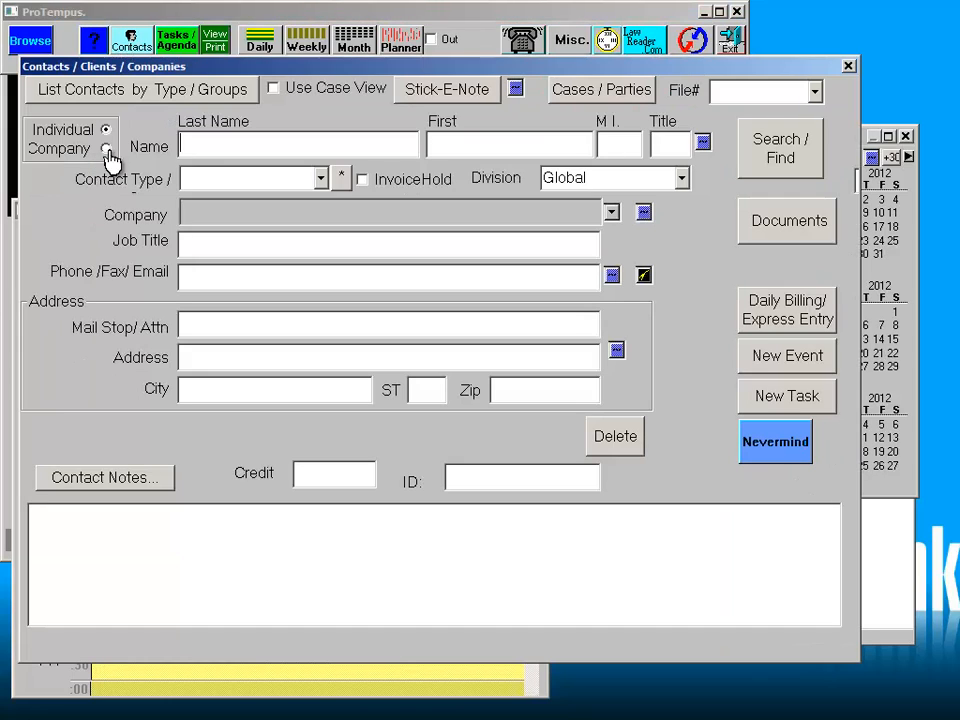
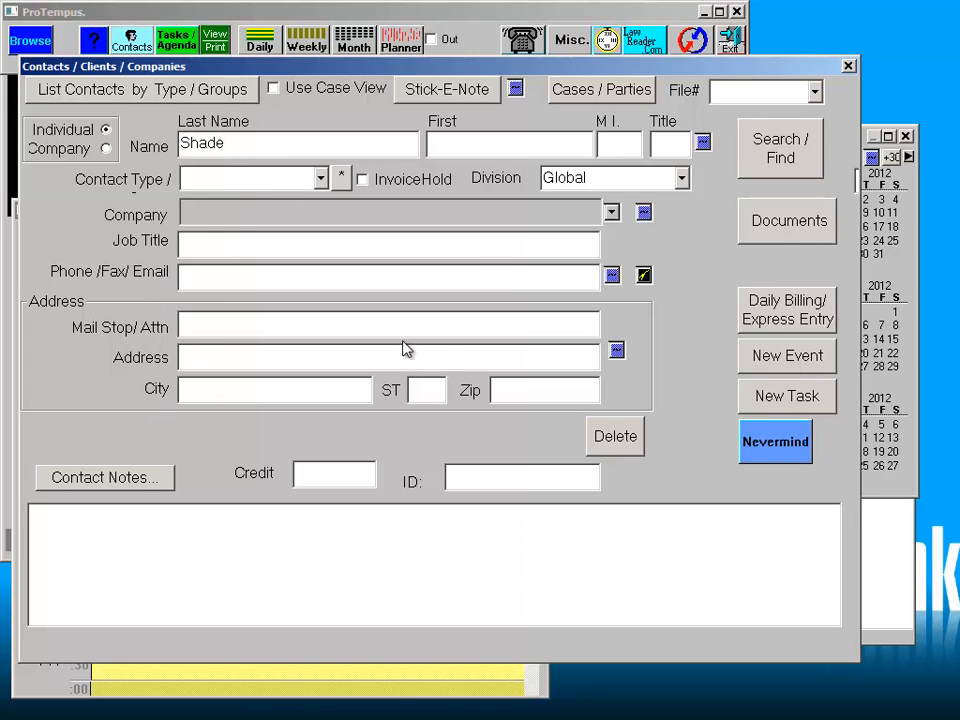
left_click(448, 152)
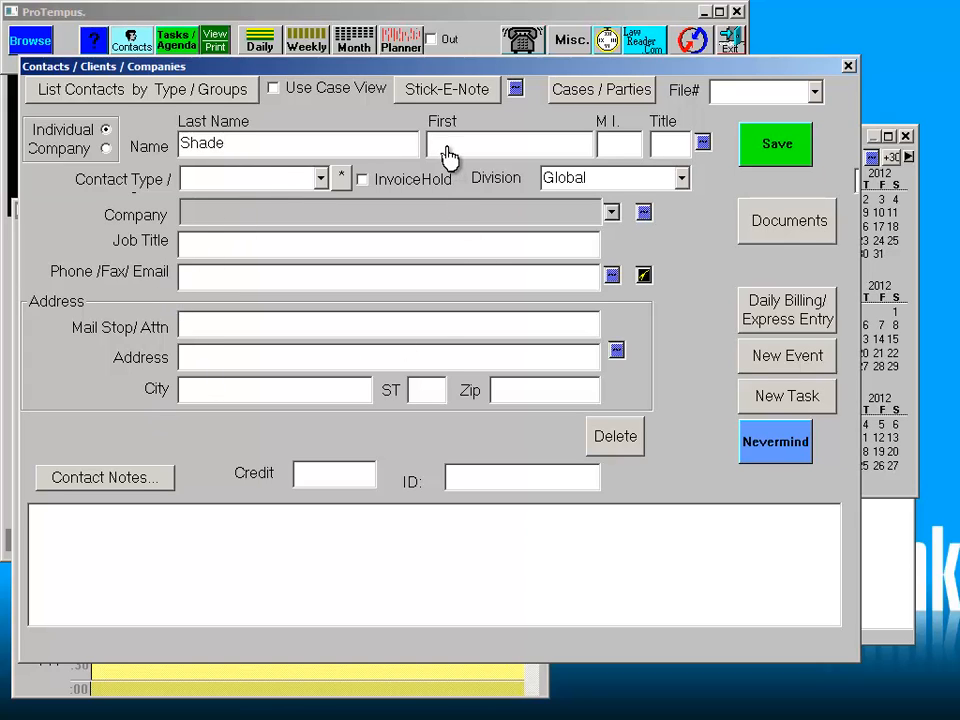
- Add the client's business phone number and check it in the Phone Numbers dialog
left_click(337, 283)
type("123-123-1234")
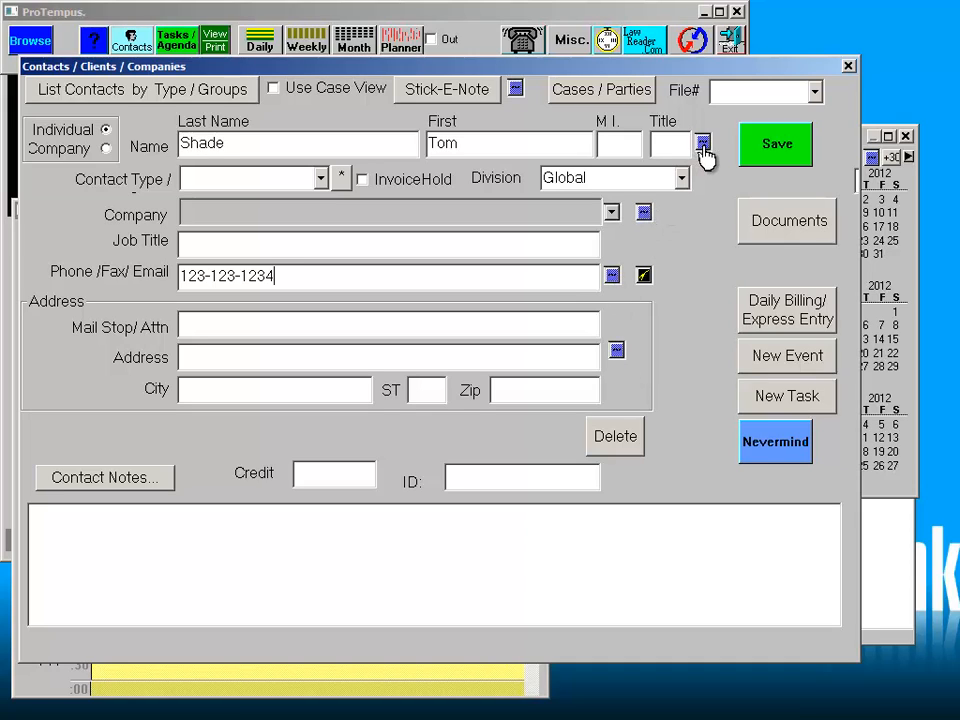
left_click(612, 278)
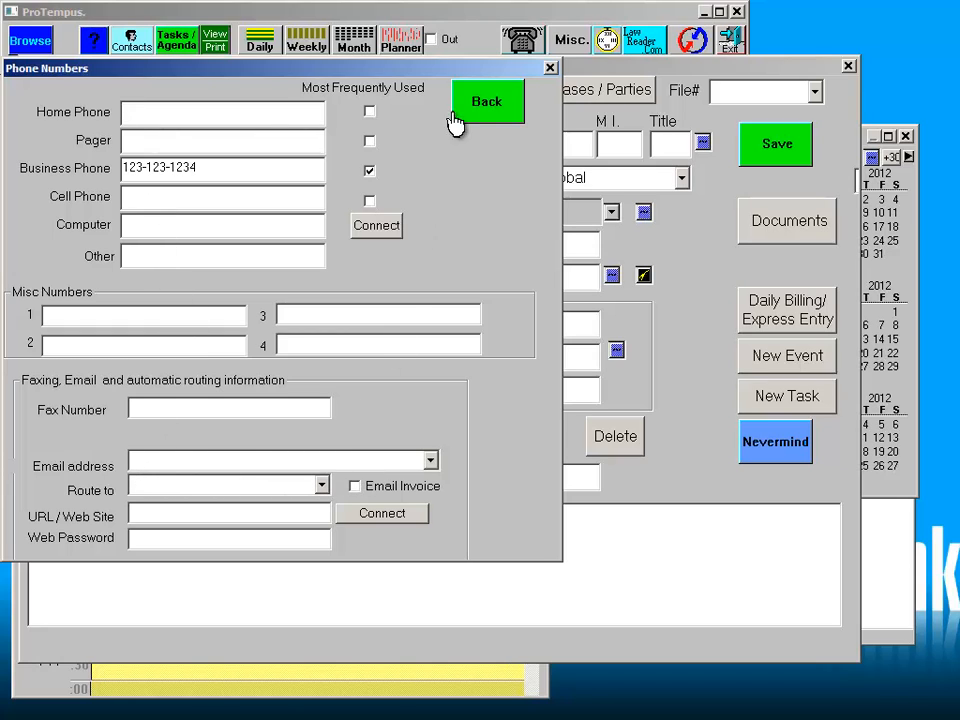
left_click(482, 97)
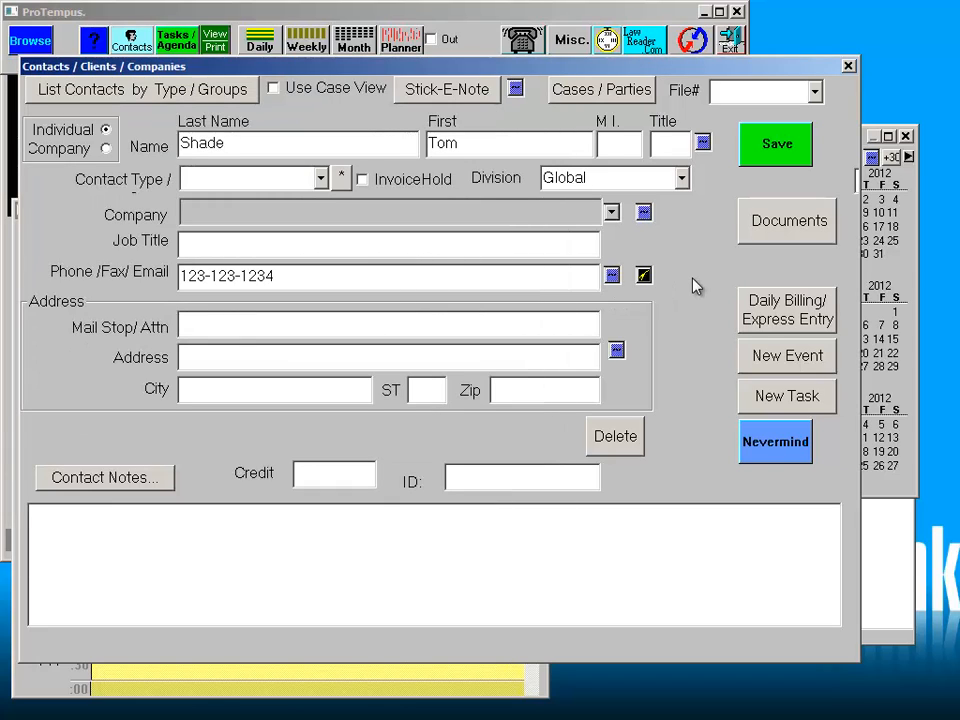
- Start a new case/matter for the client with short reference code 'DomRel'
left_click(593, 93)
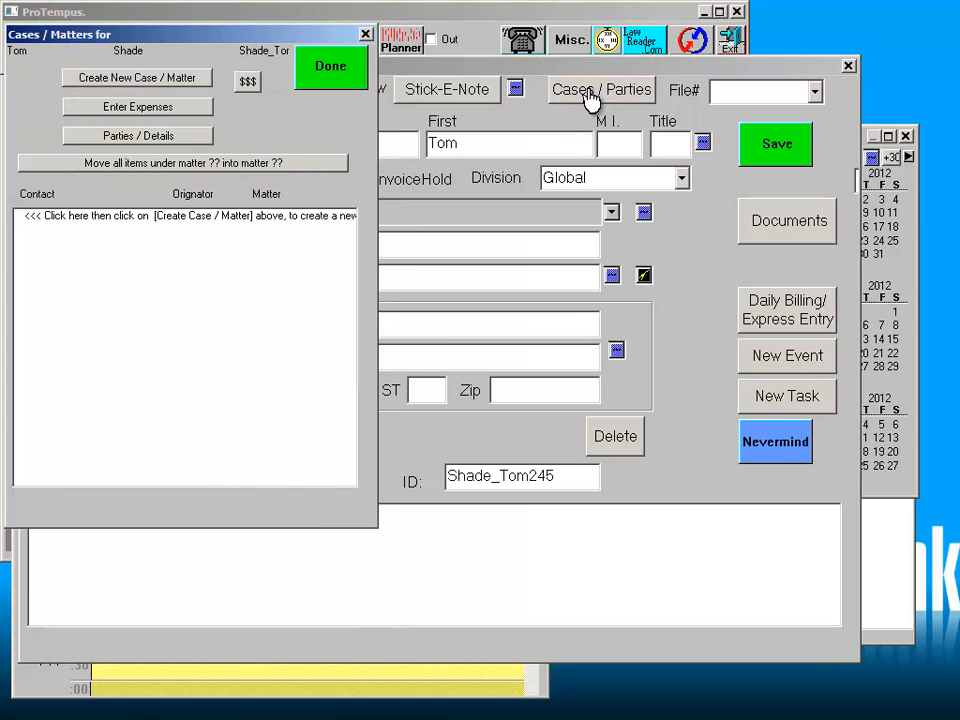
left_click(168, 80)
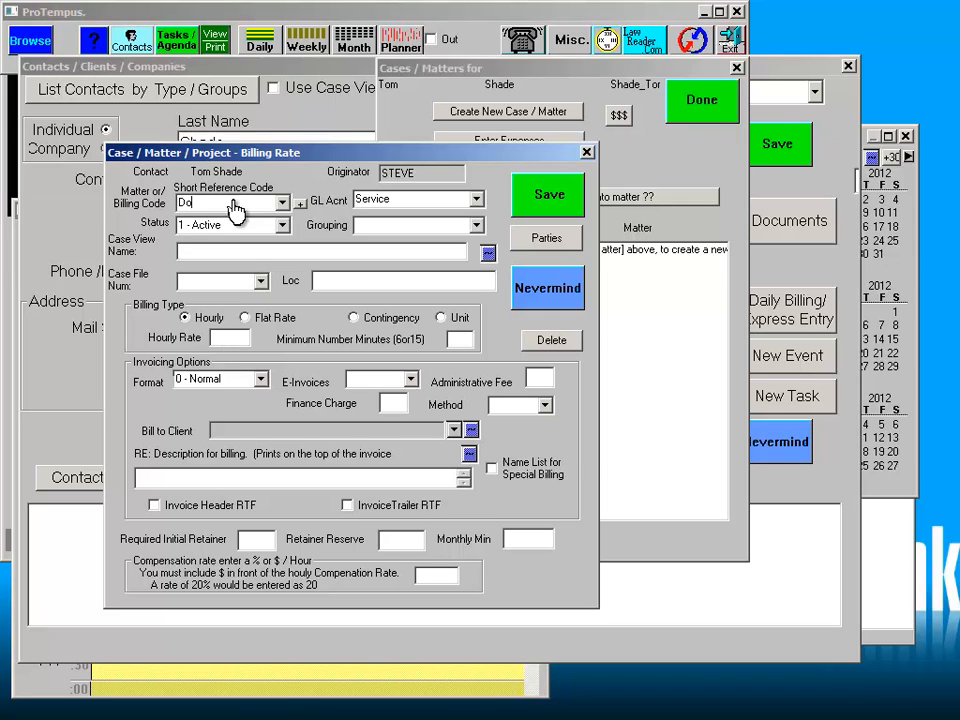
type("DomRel")
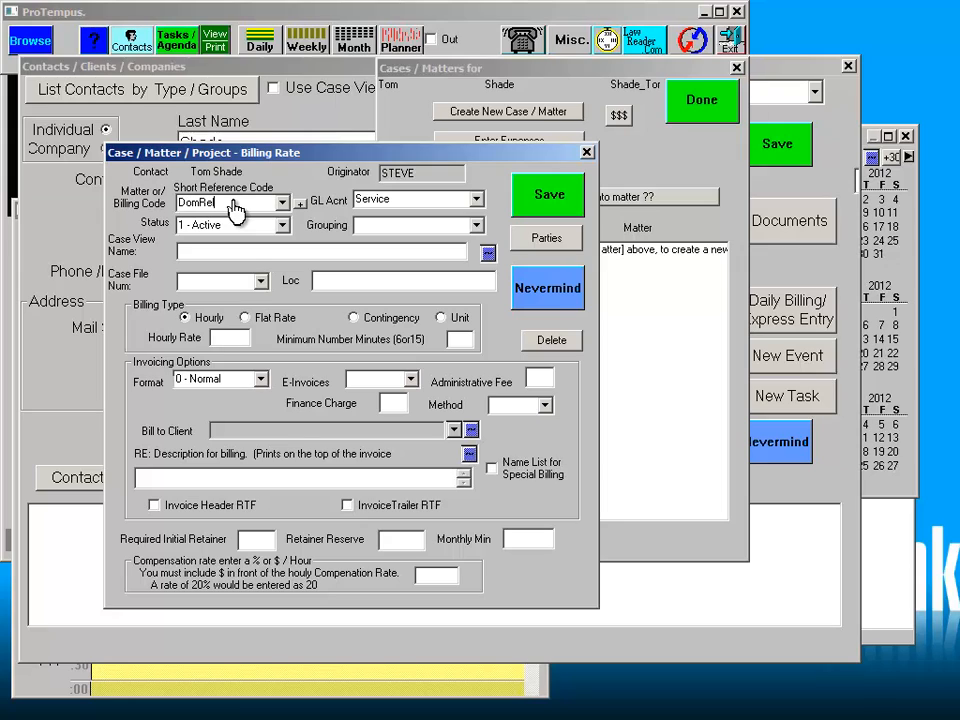